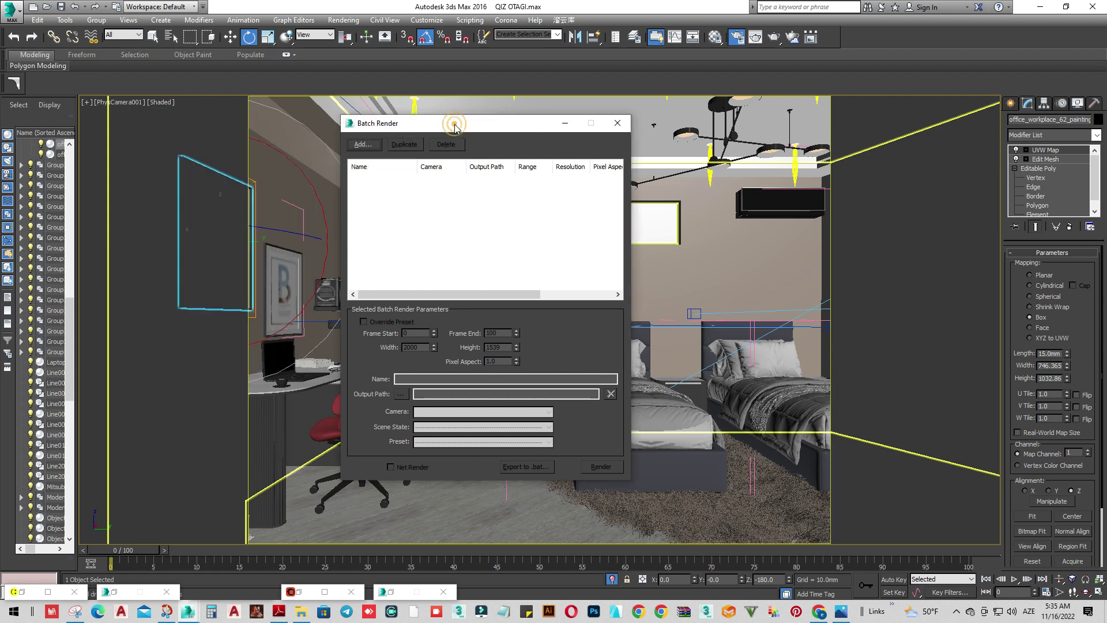
Add a view to the batch render list, assign PhysCamera001 to it, and widen the Camera column.
left_click(368, 145)
left_click(373, 180)
left_click(418, 412)
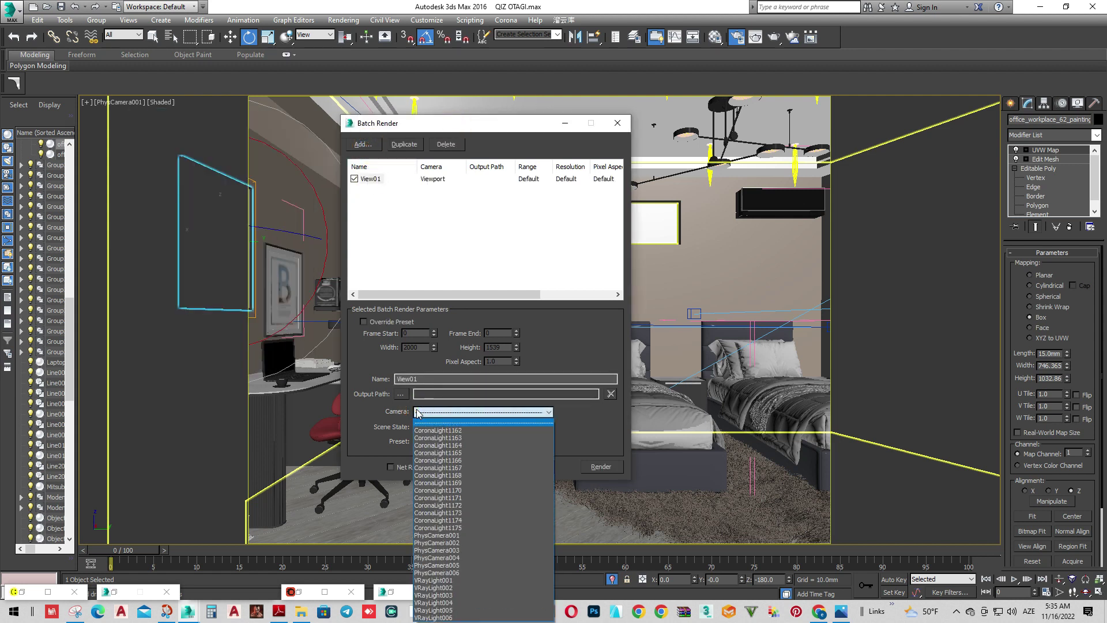
left_click(457, 536)
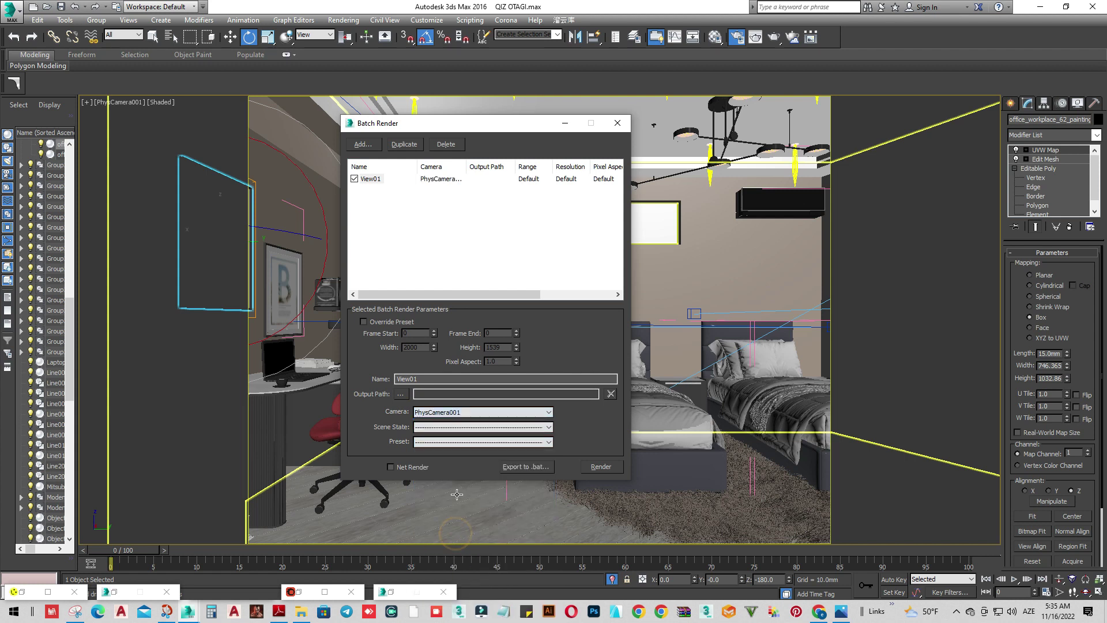
left_click(369, 179)
left_click_drag(469, 163, 519, 165)
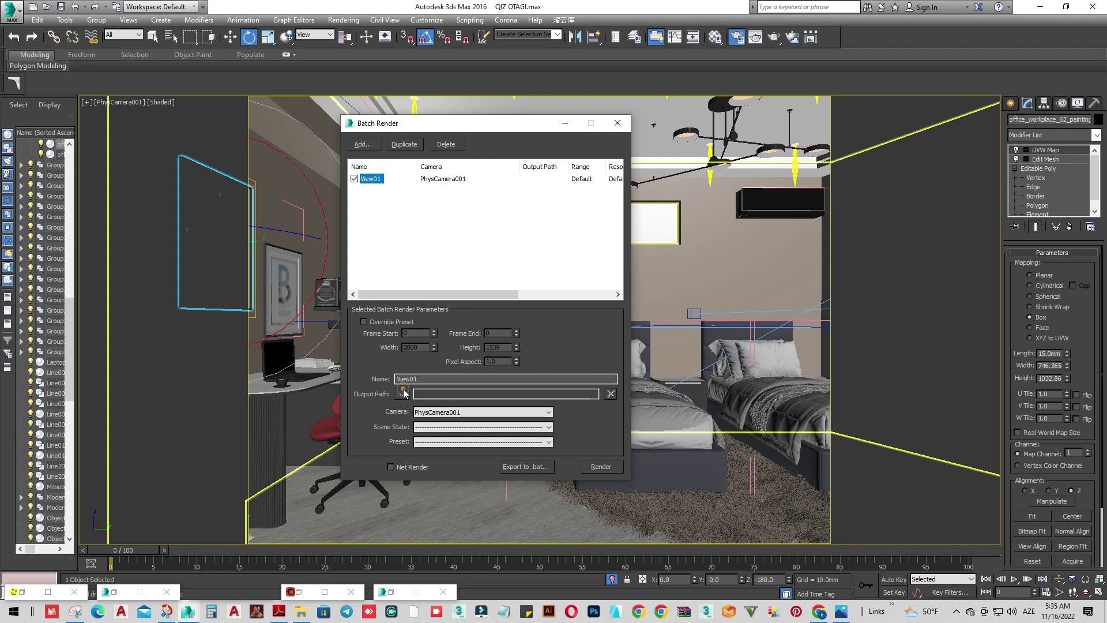
Set View01's output to a JPEG file named 1 inside a new folder in renderoutput, accepting the JPEG settings.
left_click(401, 394)
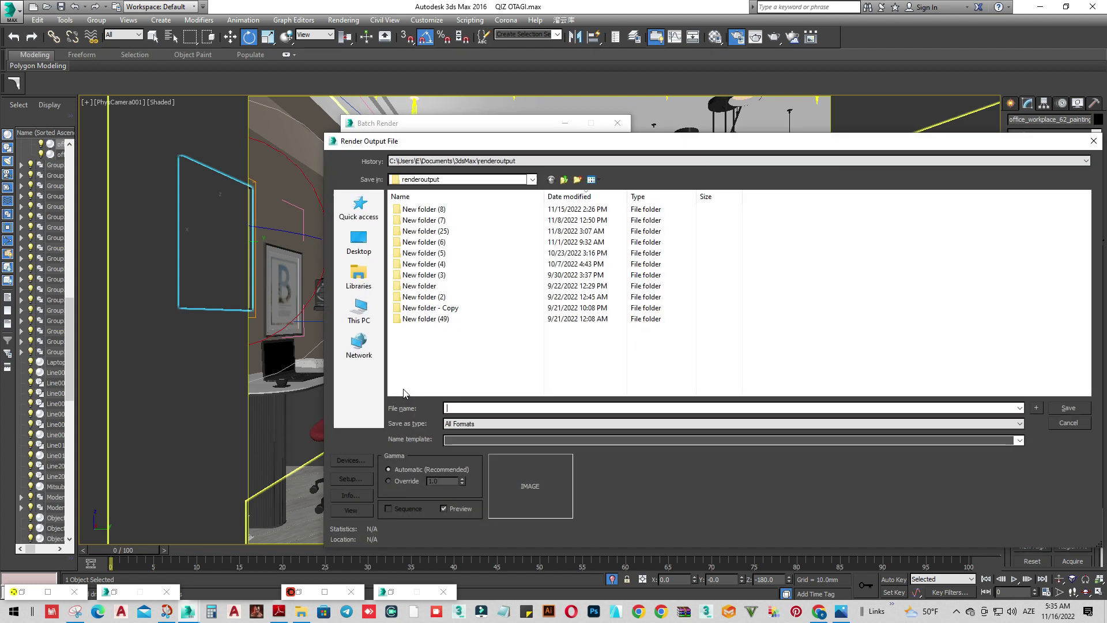
left_click(577, 182)
left_click(477, 353)
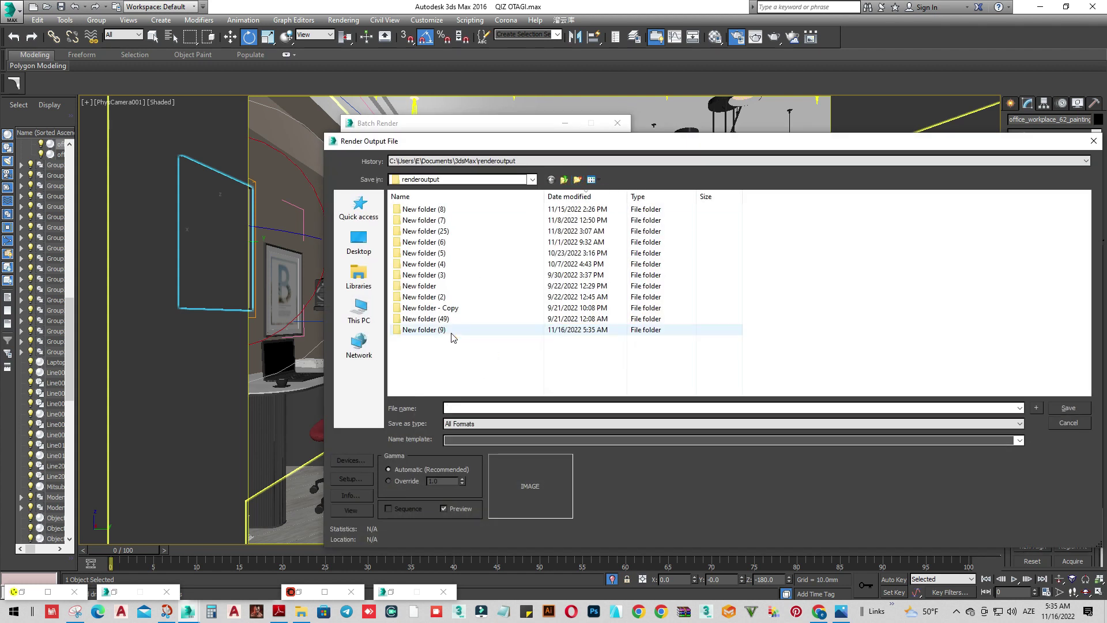
double_click(451, 333)
left_click(461, 407)
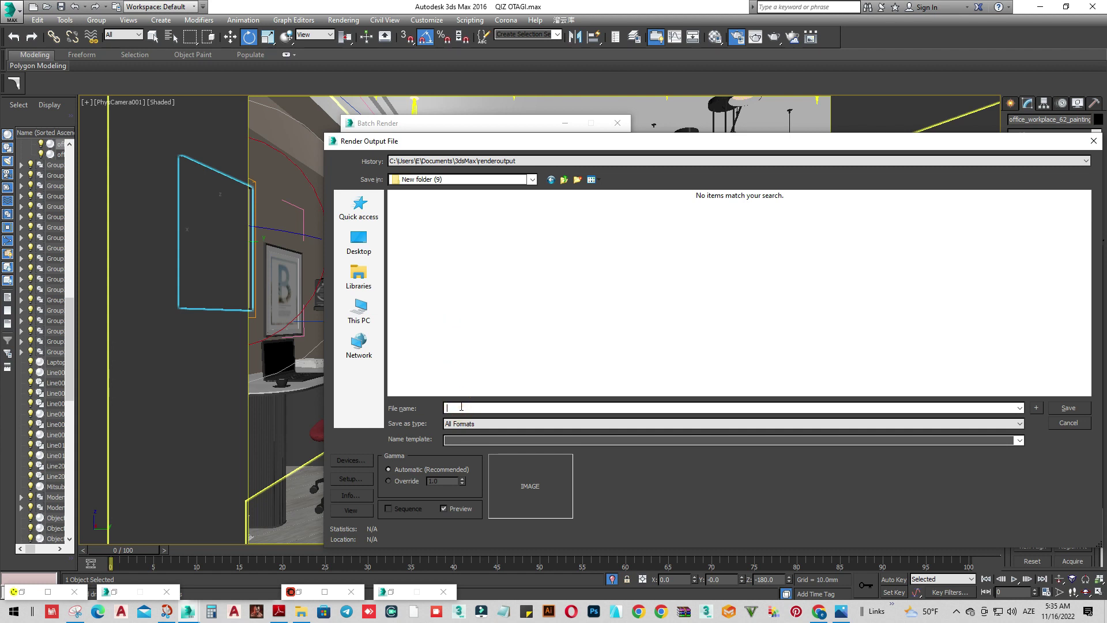
left_click(464, 424)
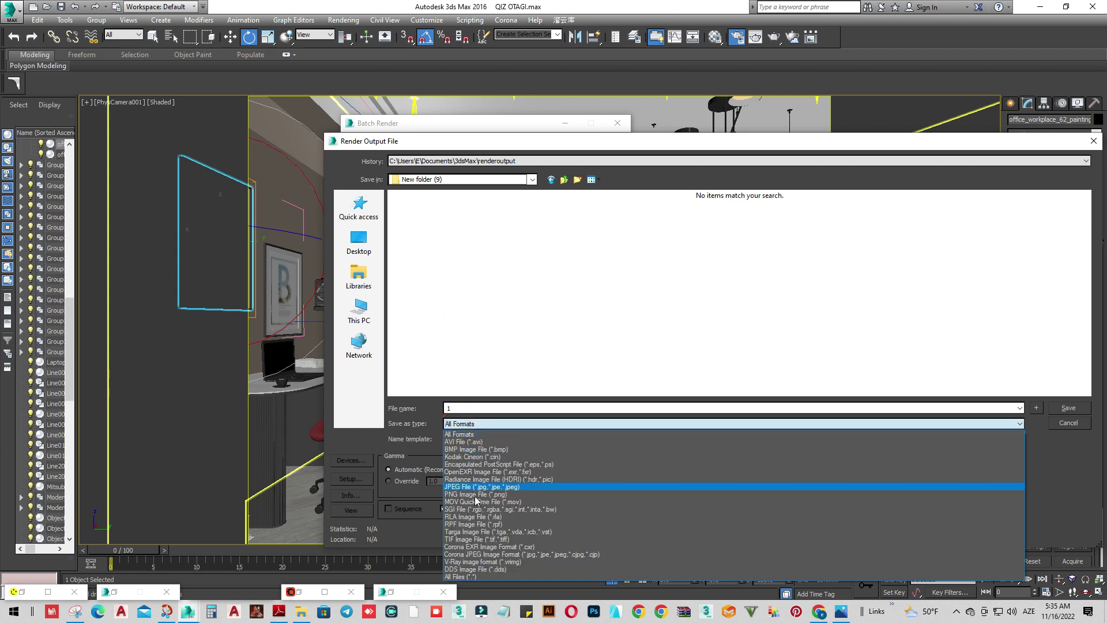
left_click(472, 488)
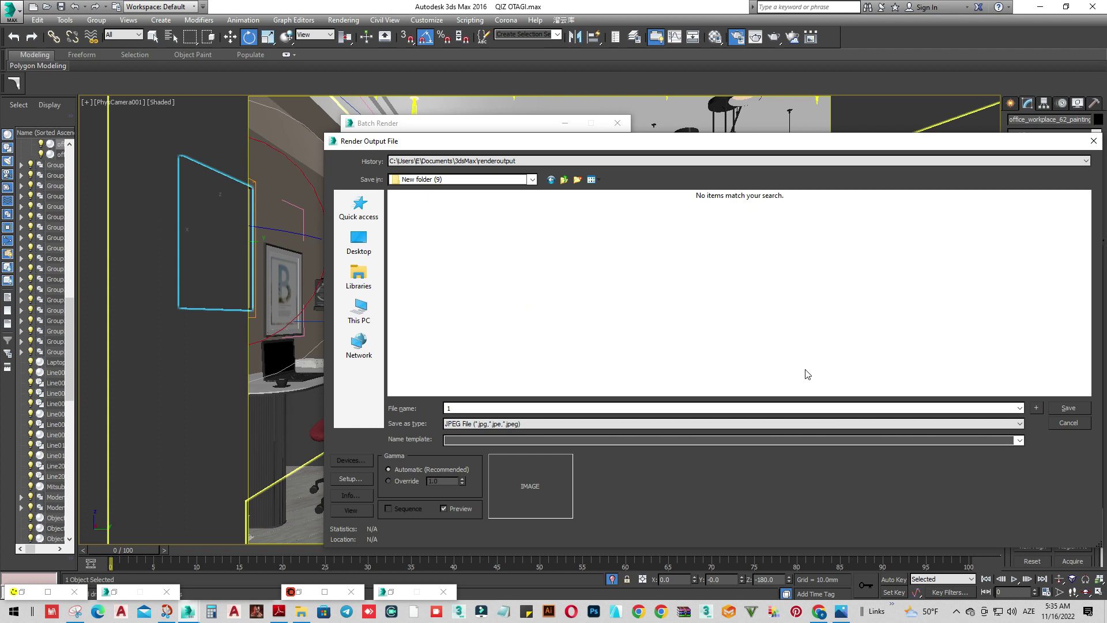
left_click(1066, 409)
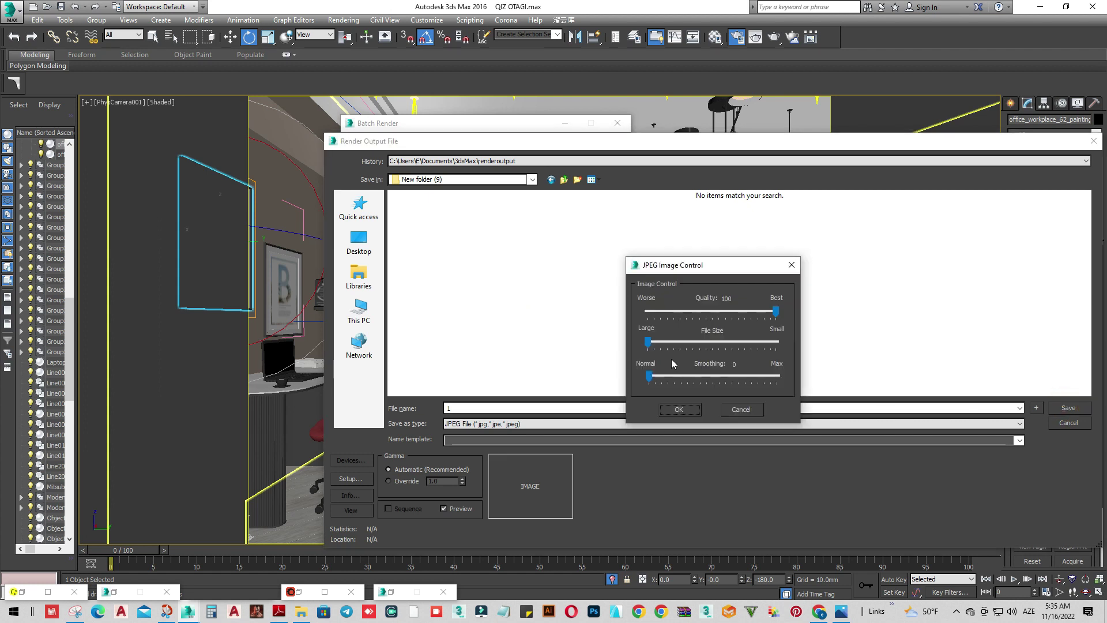
left_click(681, 411)
Duplicate View01 five times in the batch render list.
left_click(378, 180)
left_click(407, 145)
left_click(412, 146)
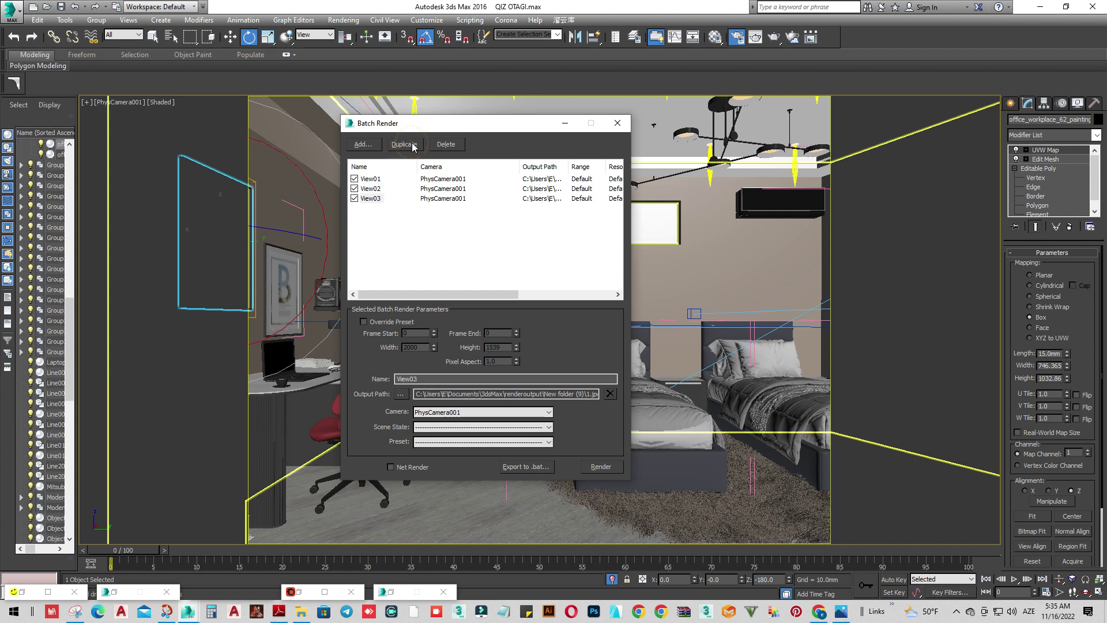
left_click(413, 146)
left_click(413, 146)
left_click(413, 146)
Assign PhysCamera002 to View02 and PhysCamera003 to View03.
left_click(372, 189)
left_click(447, 413)
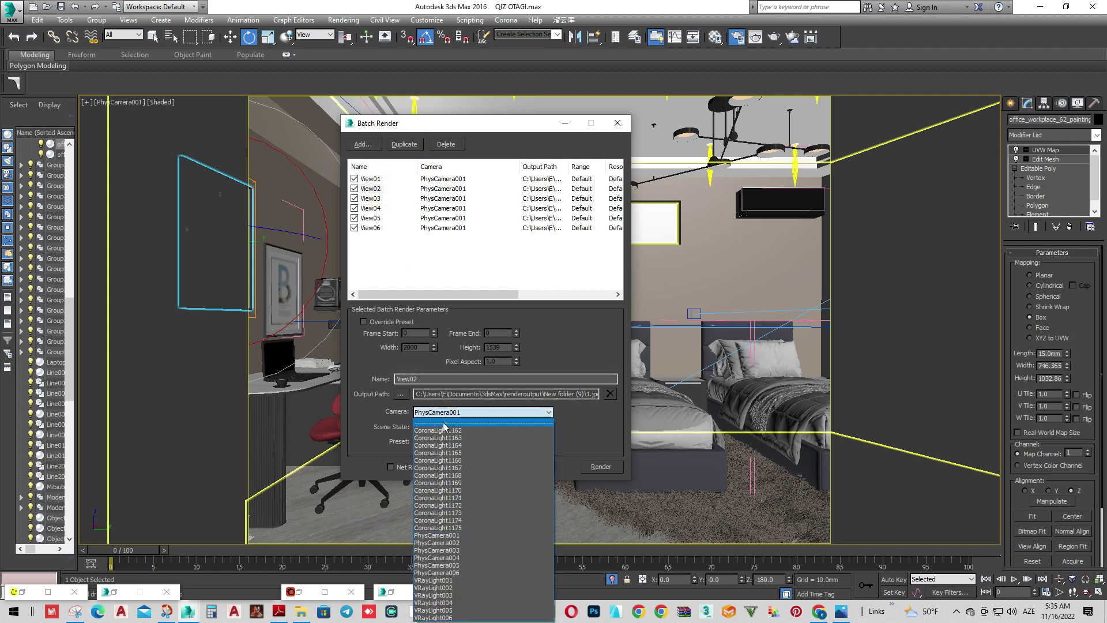
left_click(459, 542)
left_click(378, 199)
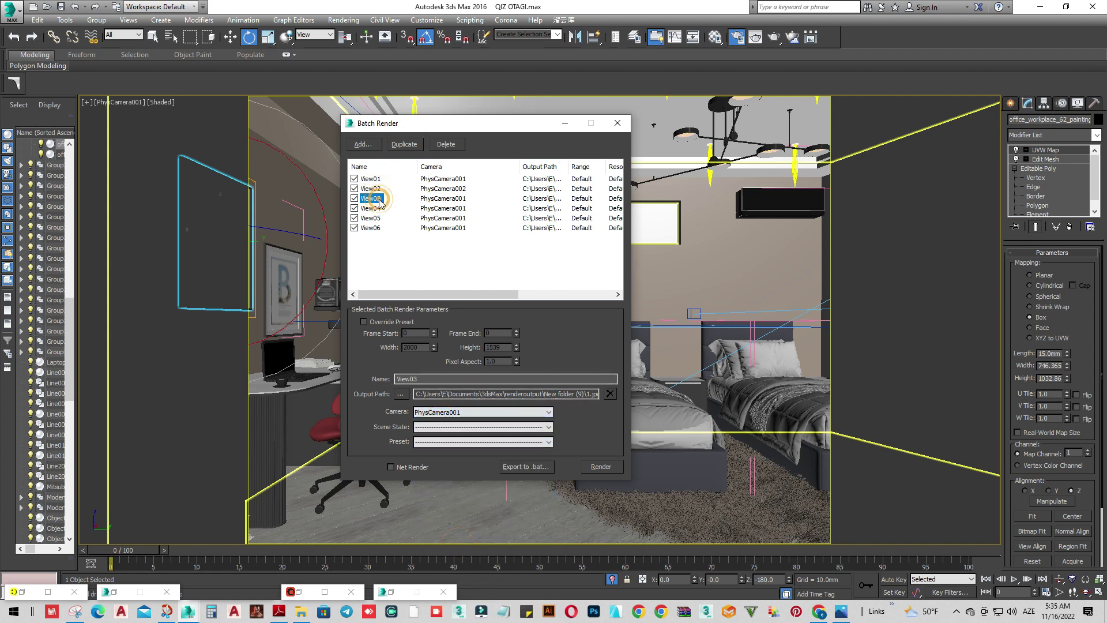
left_click(447, 412)
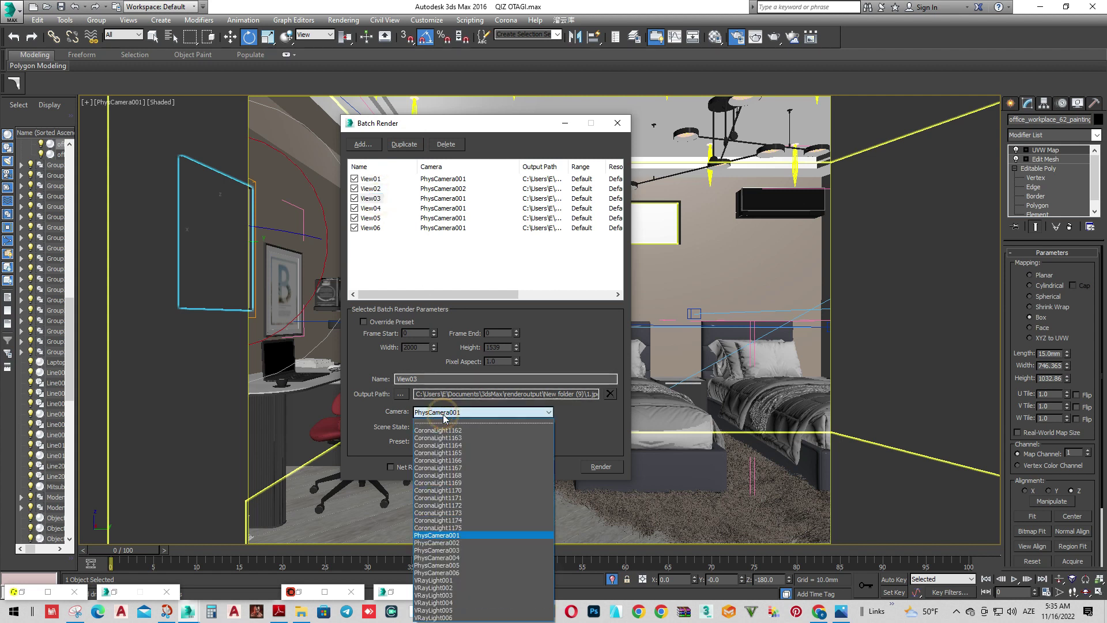
left_click(442, 551)
Assign PhysCamera004 to View04, PhysCamera005 to View05 and PhysCamera006 to View06.
left_click(371, 208)
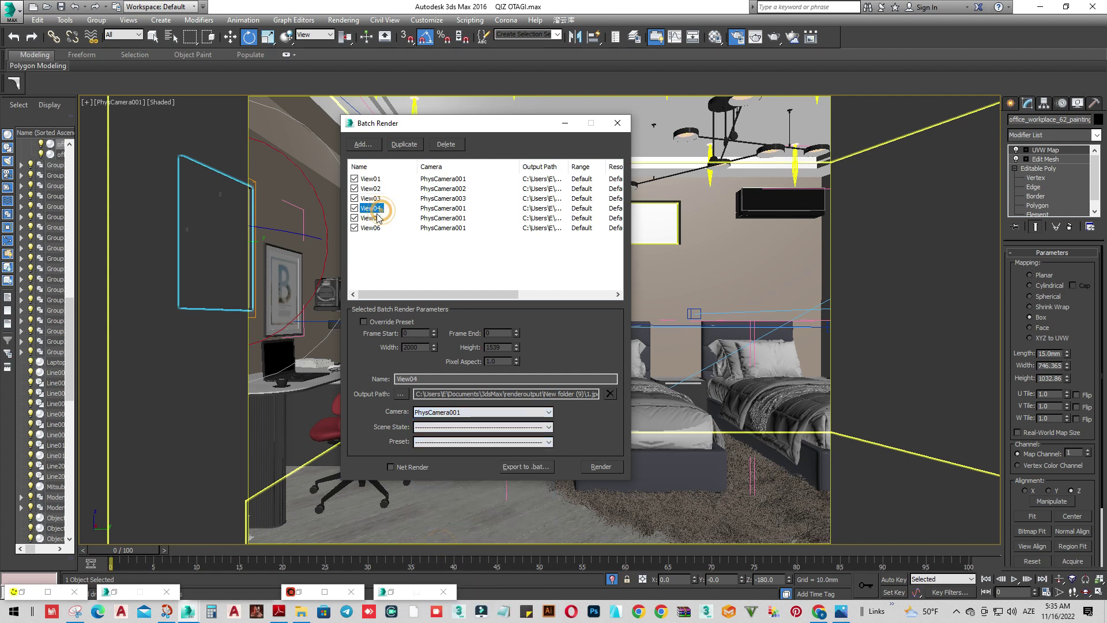
left_click(421, 413)
left_click(430, 557)
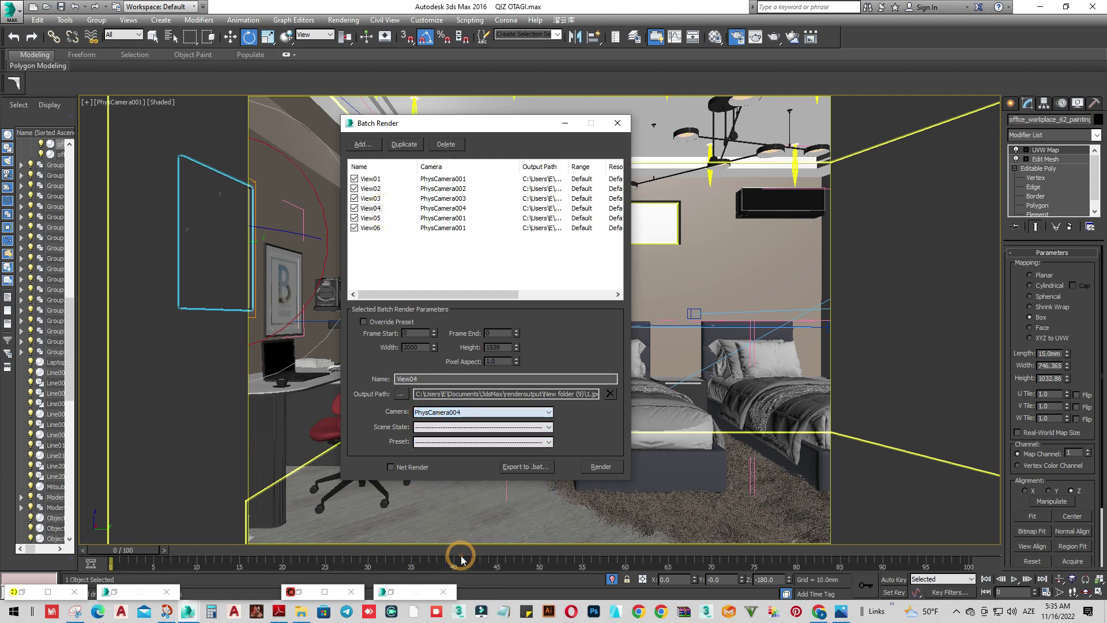
left_click(370, 218)
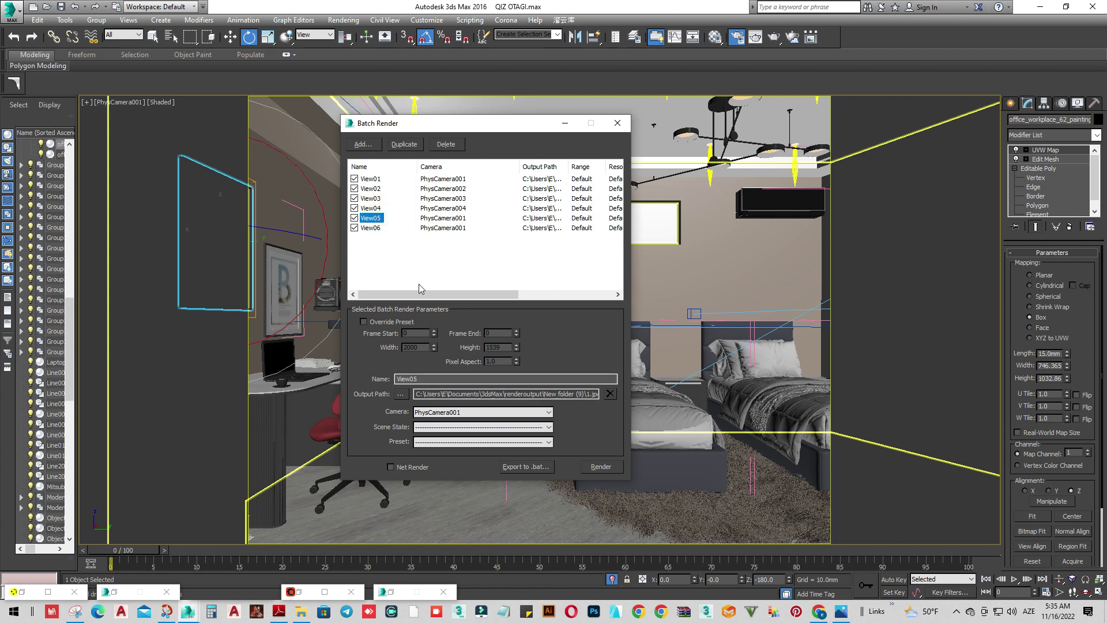
left_click(430, 412)
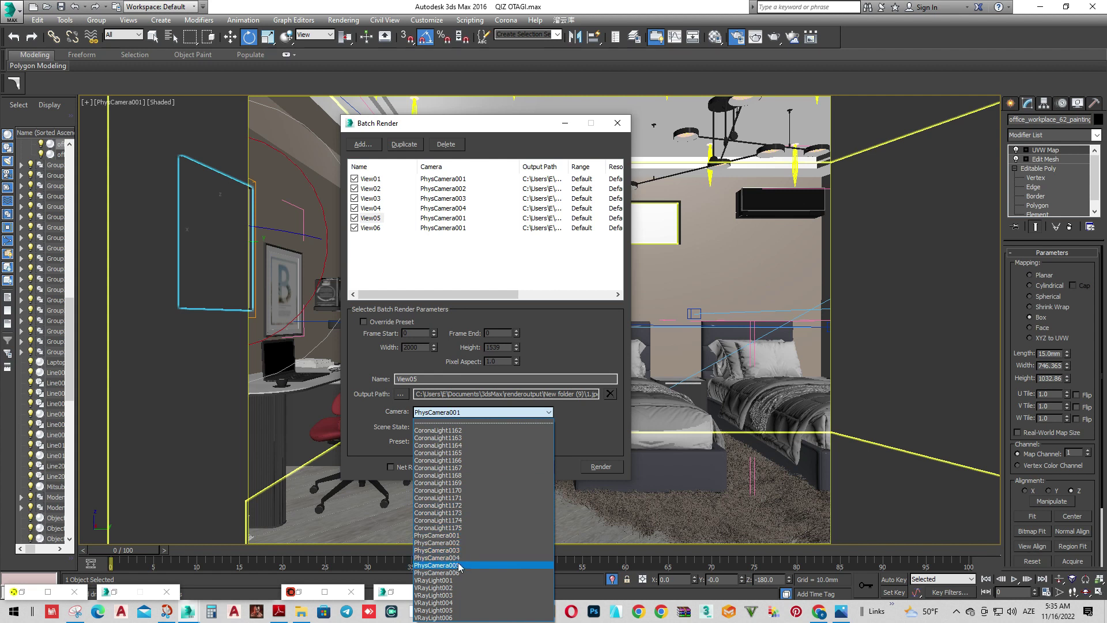
left_click(455, 565)
left_click(370, 228)
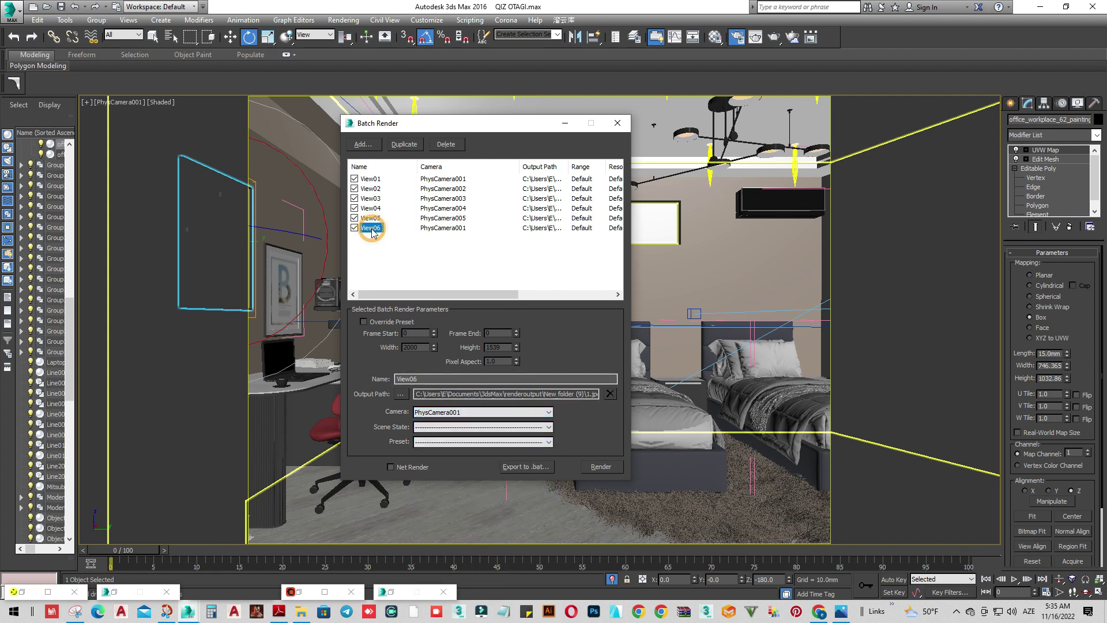
left_click(424, 411)
left_click(454, 575)
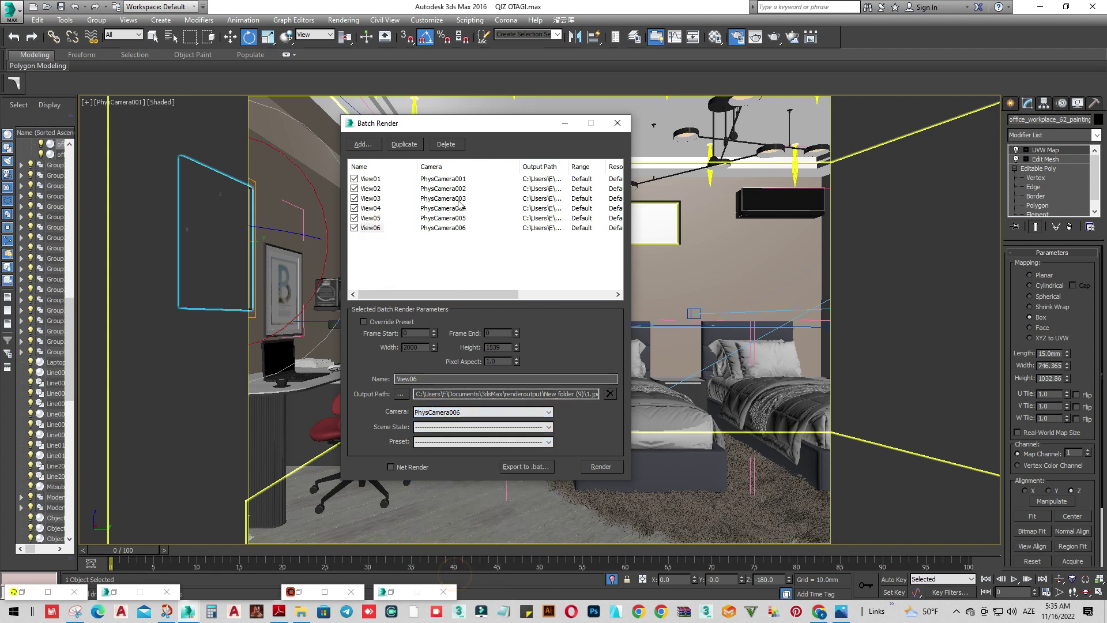
Go through the batch views from View01 to View06 and back to View02, checking each camera and output path.
left_click(372, 179)
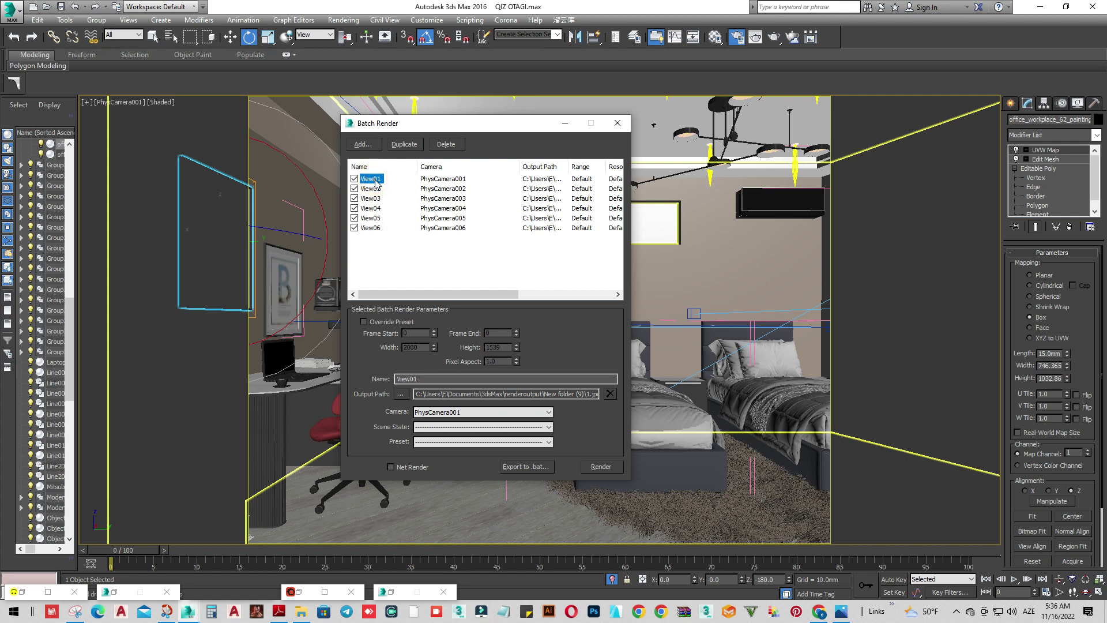
key("Down")
key("Down")
key("Down")
key("Down")
key("Down")
key("Up")
key("Up")
key("Up")
key("Up")
Set View02's output file name to 2 in the same output folder.
left_click(588, 394)
double_click(588, 395)
left_click(401, 395)
double_click(466, 408)
type("2")
left_click(1068, 409)
Set the output file names to 3 for View03 and 4 for View04.
left_click(369, 199)
left_click(401, 394)
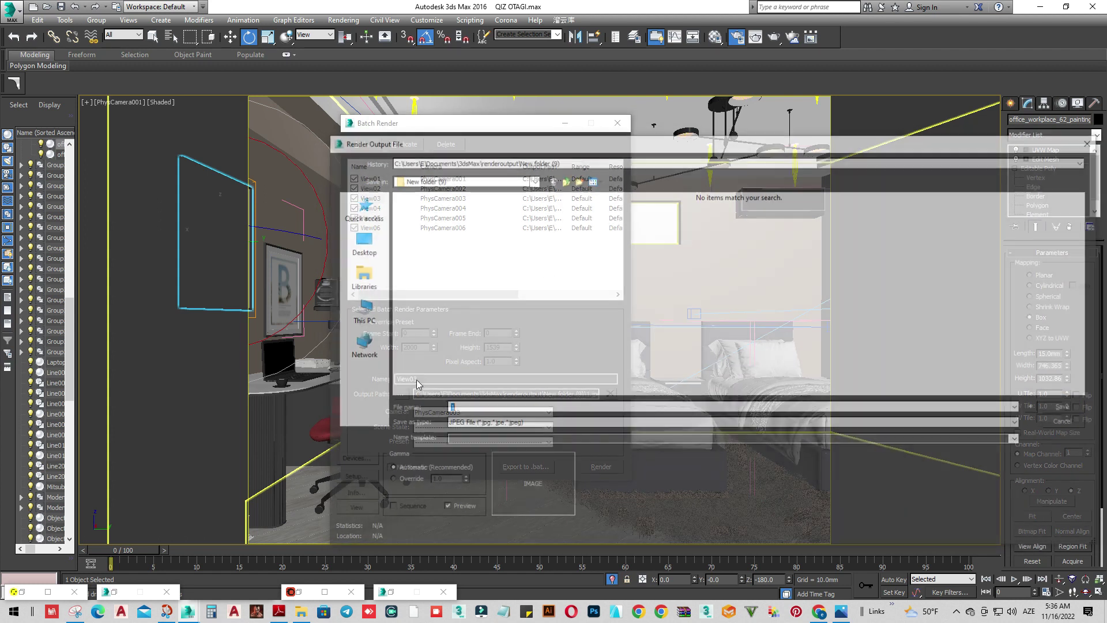
type("3")
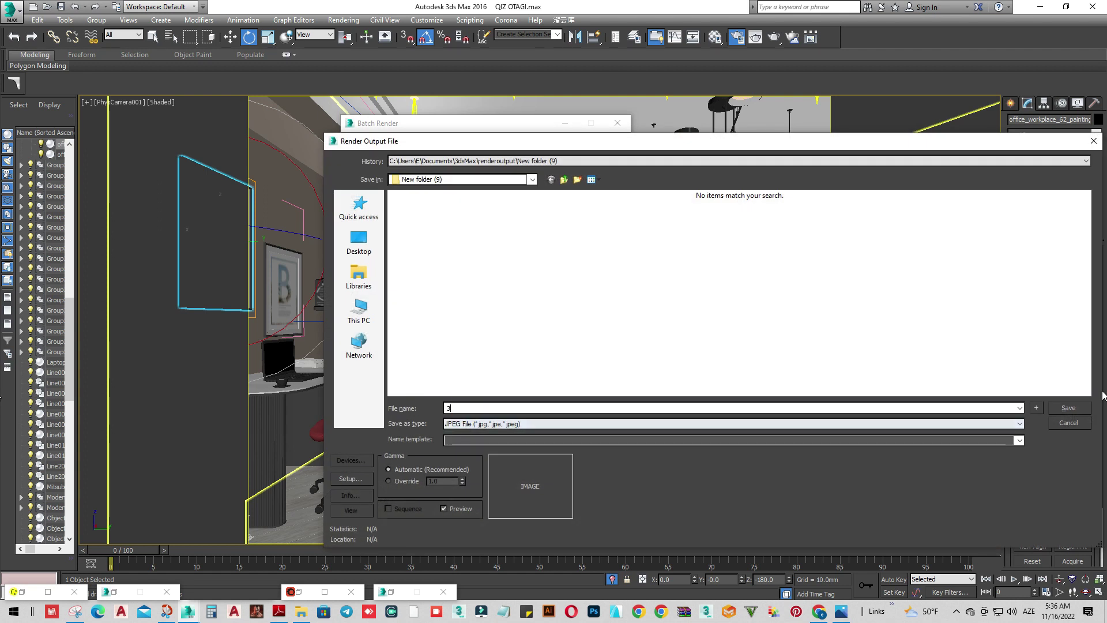
left_click(1087, 408)
left_click(384, 211)
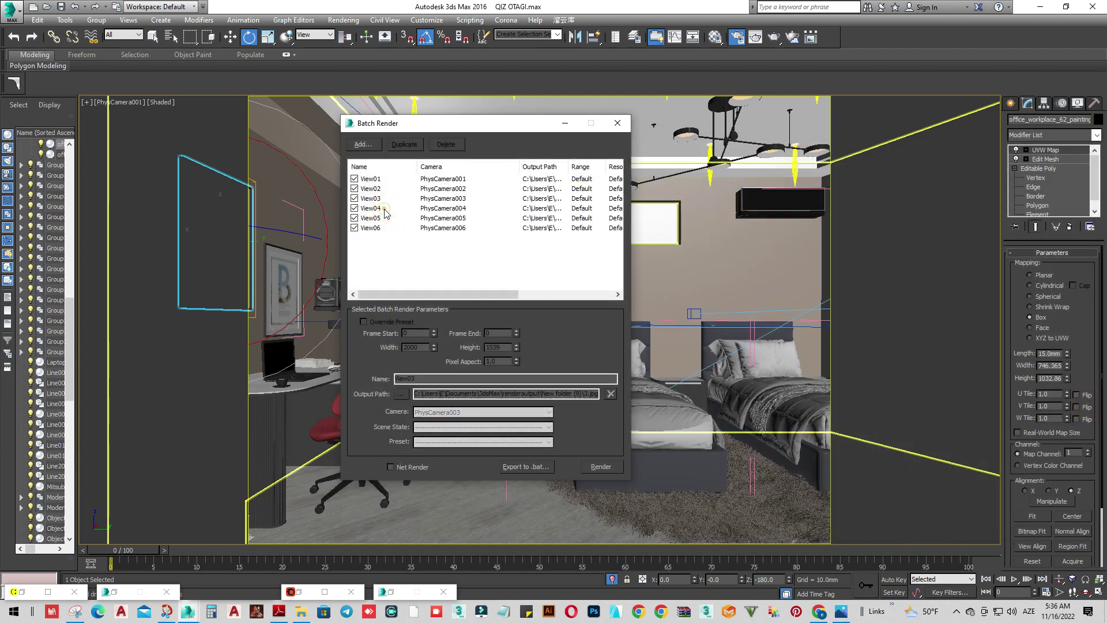
left_click(401, 394)
type("4")
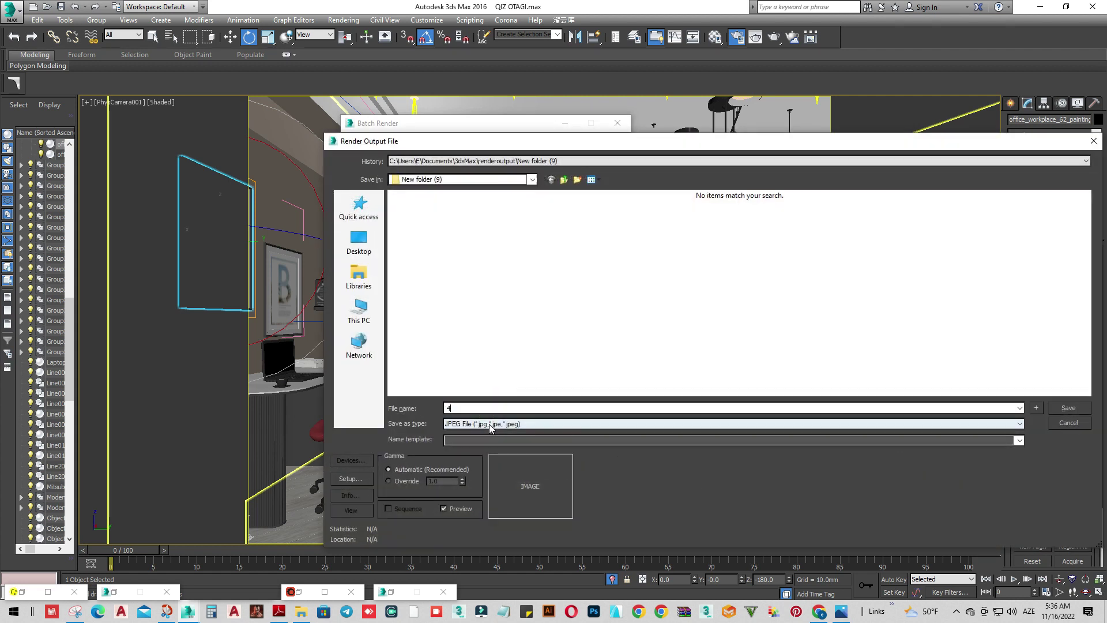
left_click(1066, 410)
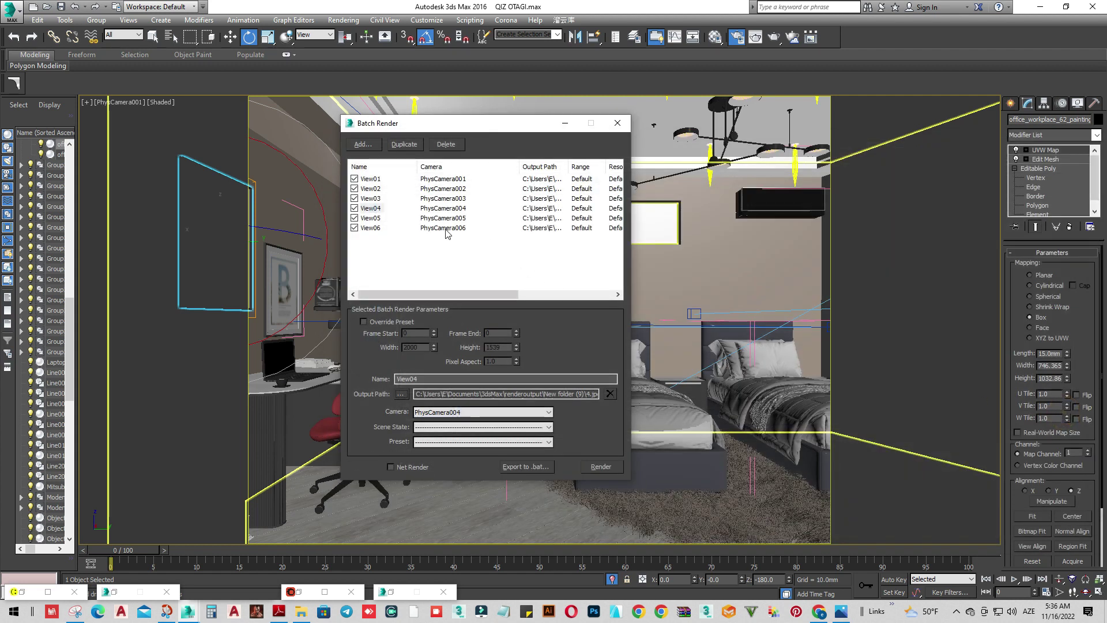
Set the output file names to 5 for View05 and 6 for View06.
left_click(367, 220)
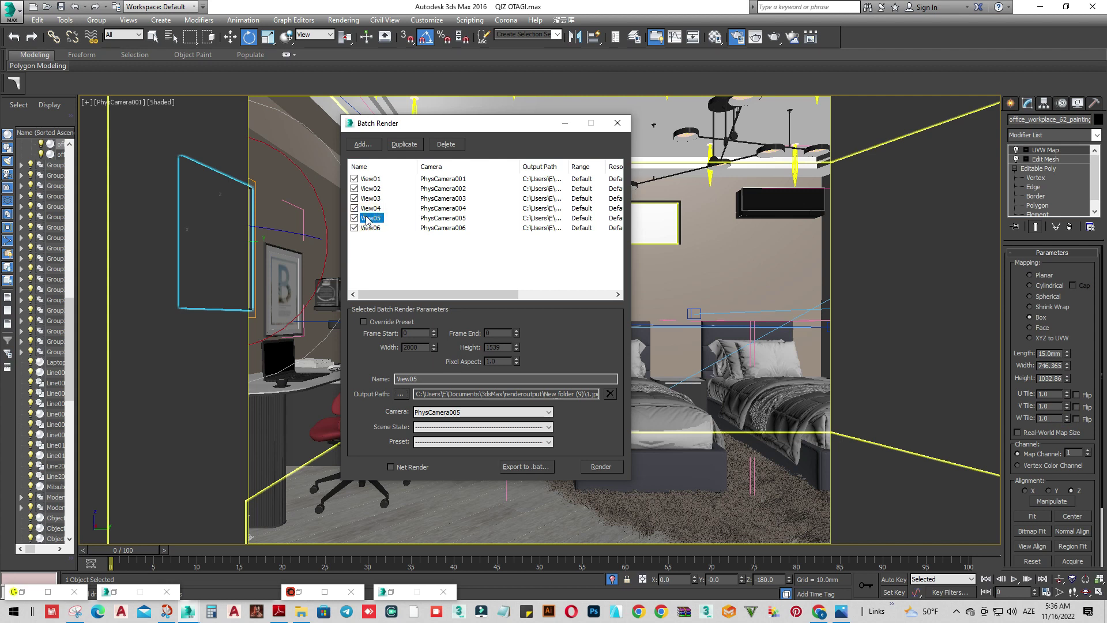
left_click(401, 393)
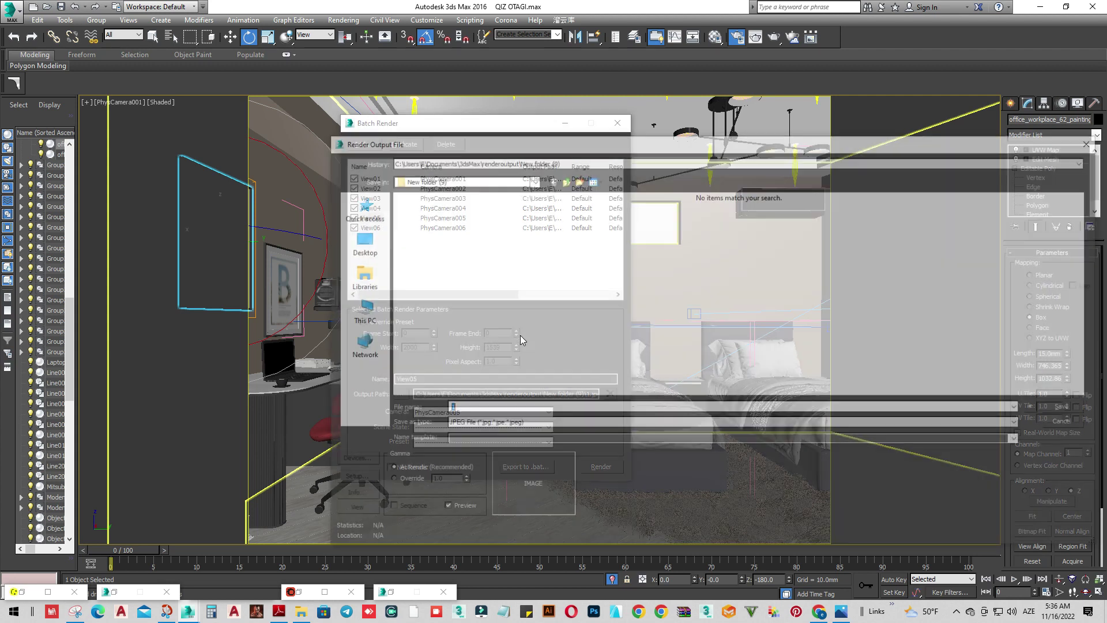
type("5")
key("Return")
left_click(379, 227)
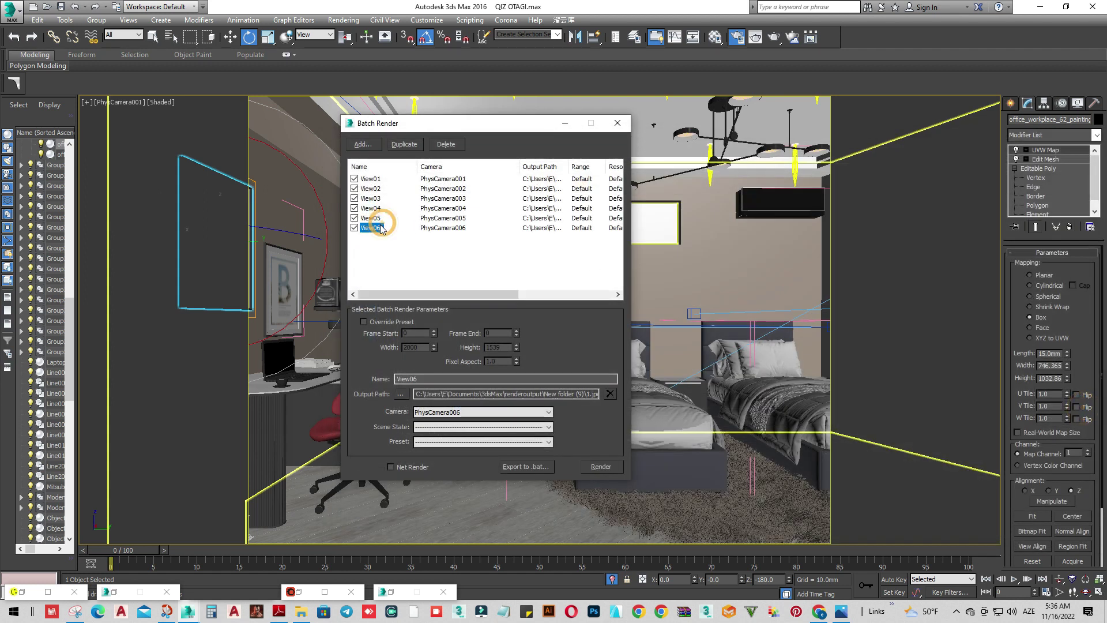
left_click(401, 394)
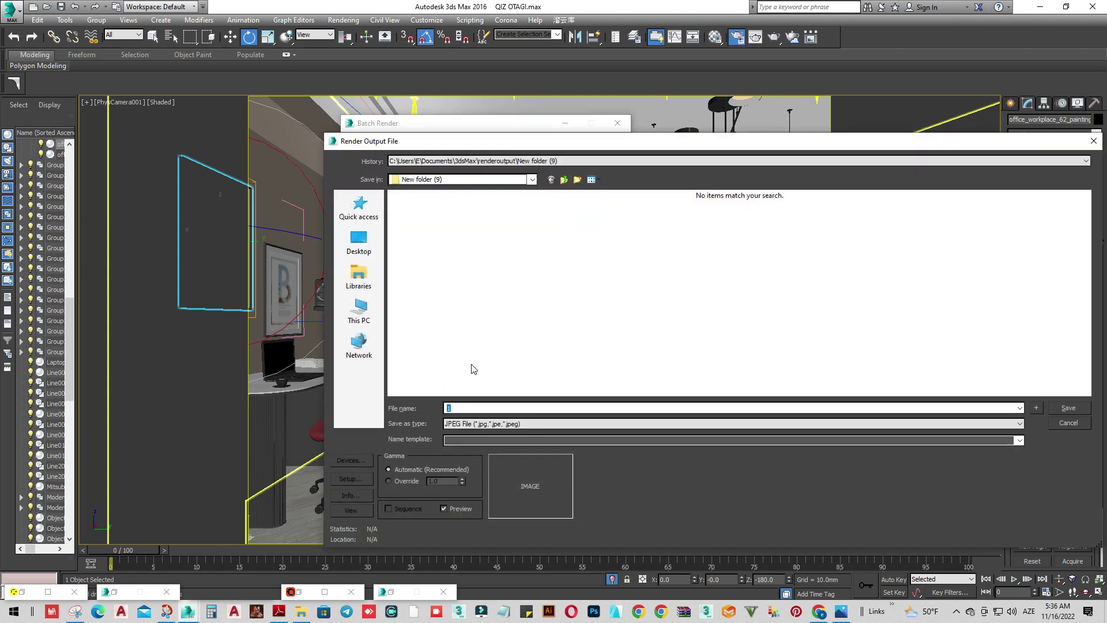
type("6")
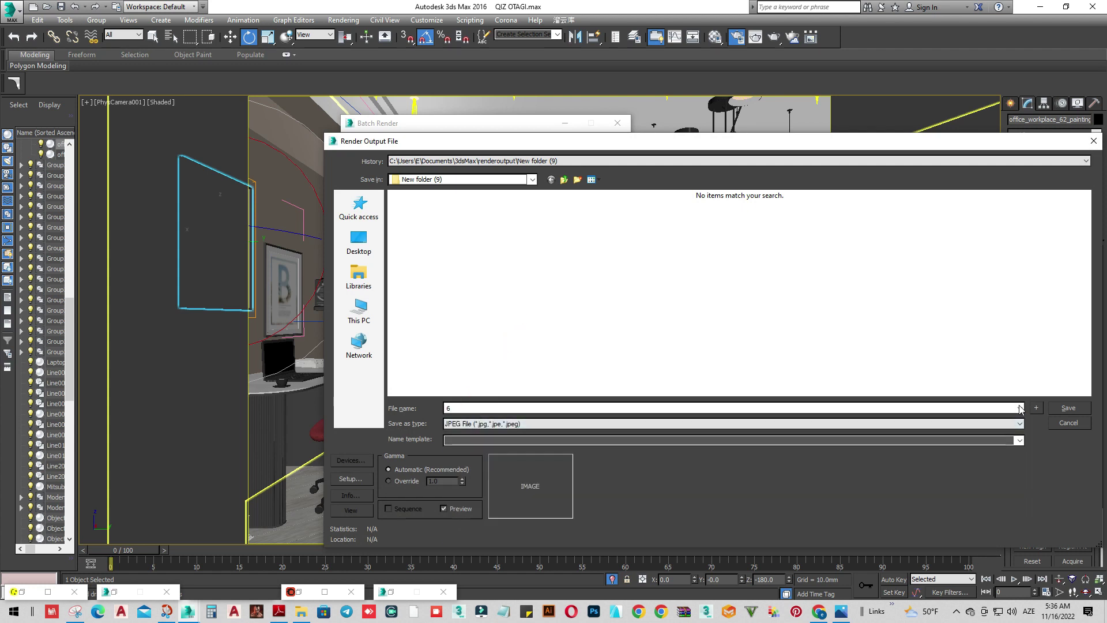
left_click(1068, 409)
Step through all six batch views and back to View01 to verify their output file names and cameras.
left_click(375, 179)
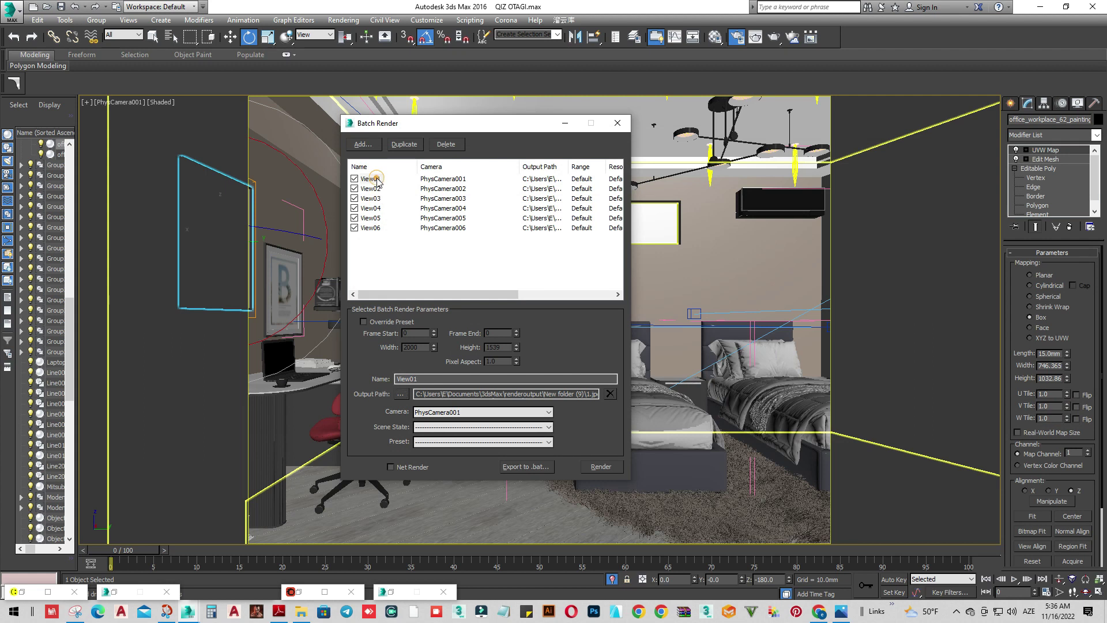
key("Down")
key("Down")
key("Down")
key("Down")
key("Down")
key("Up")
key("Up")
key("Up")
key("Up")
key("Up")
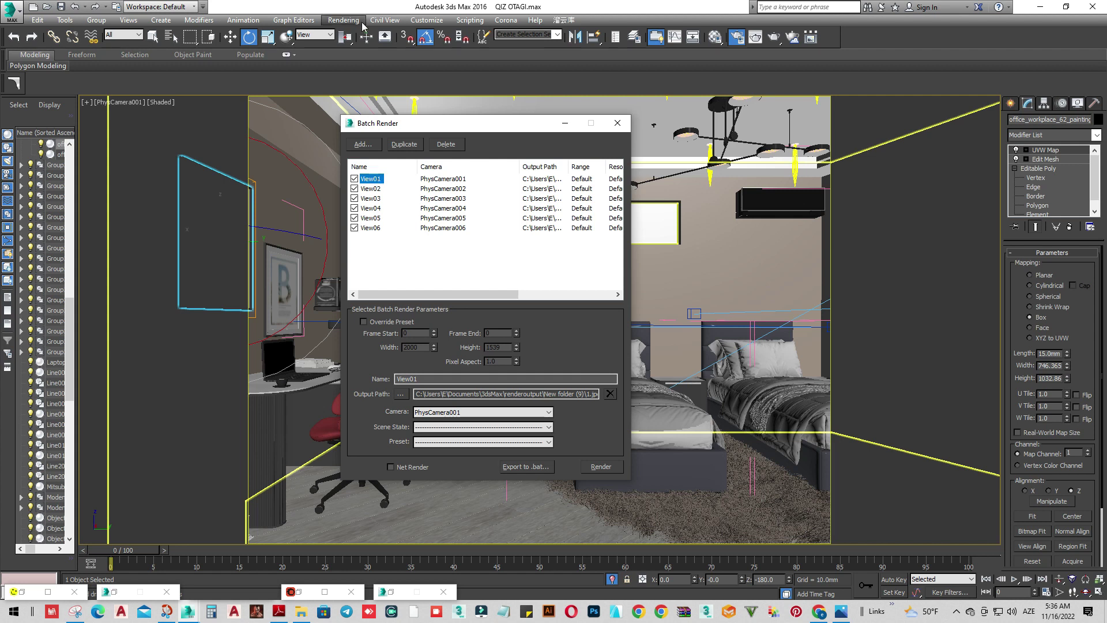
Review the pass limit and output size in Render Setup, and save the scene.
left_click(344, 20)
left_click(346, 21)
left_click(346, 21)
left_click(365, 74)
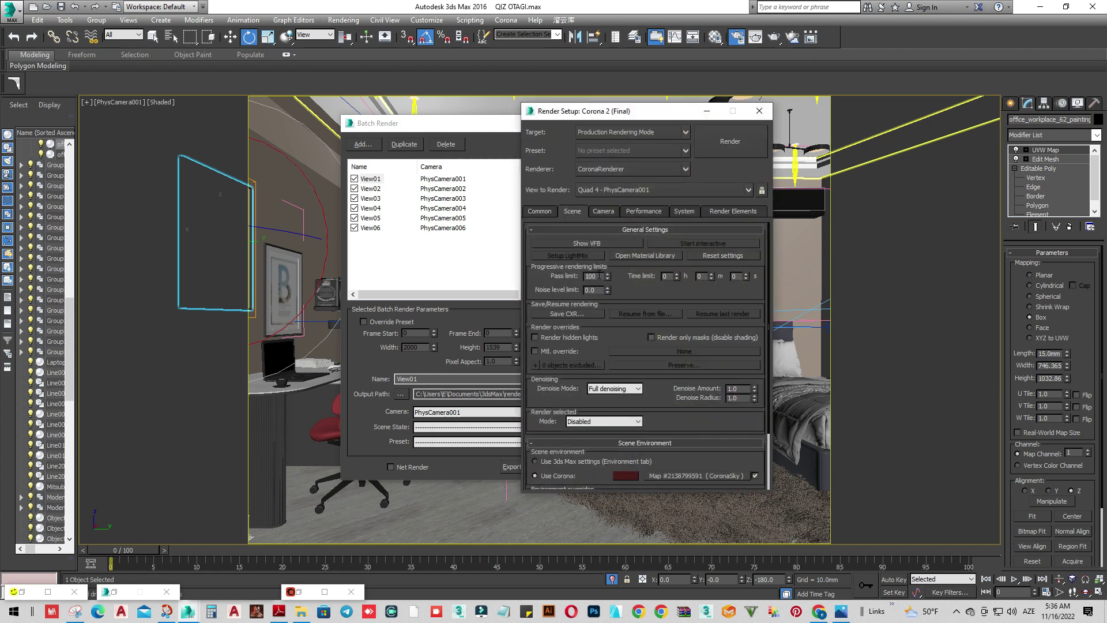
double_click(599, 276)
left_click(551, 213)
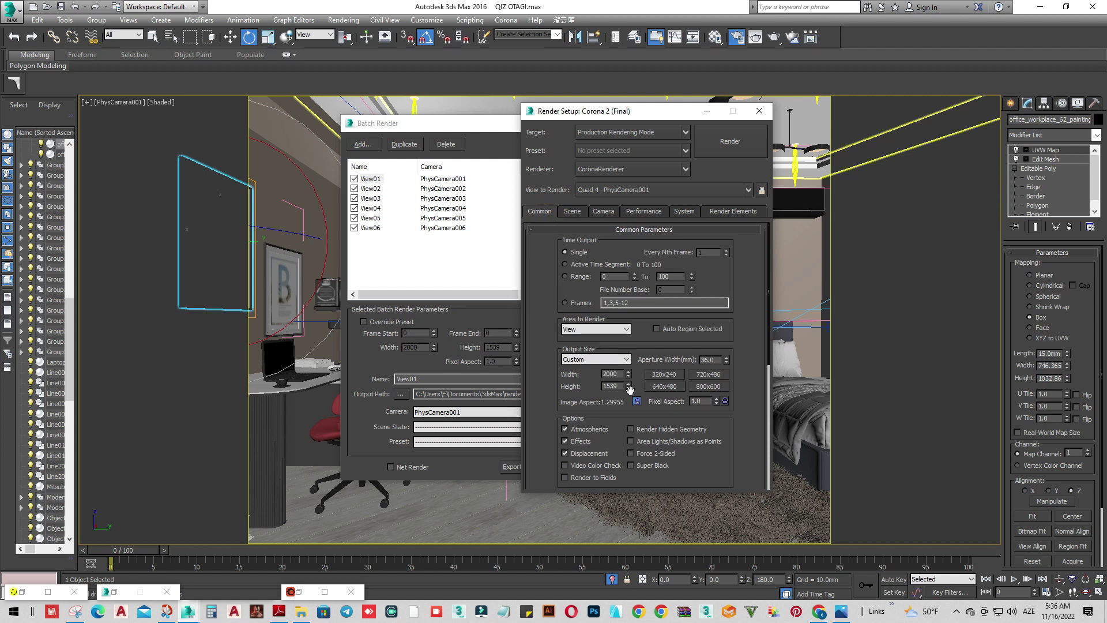
left_click(543, 295)
left_click(62, 8)
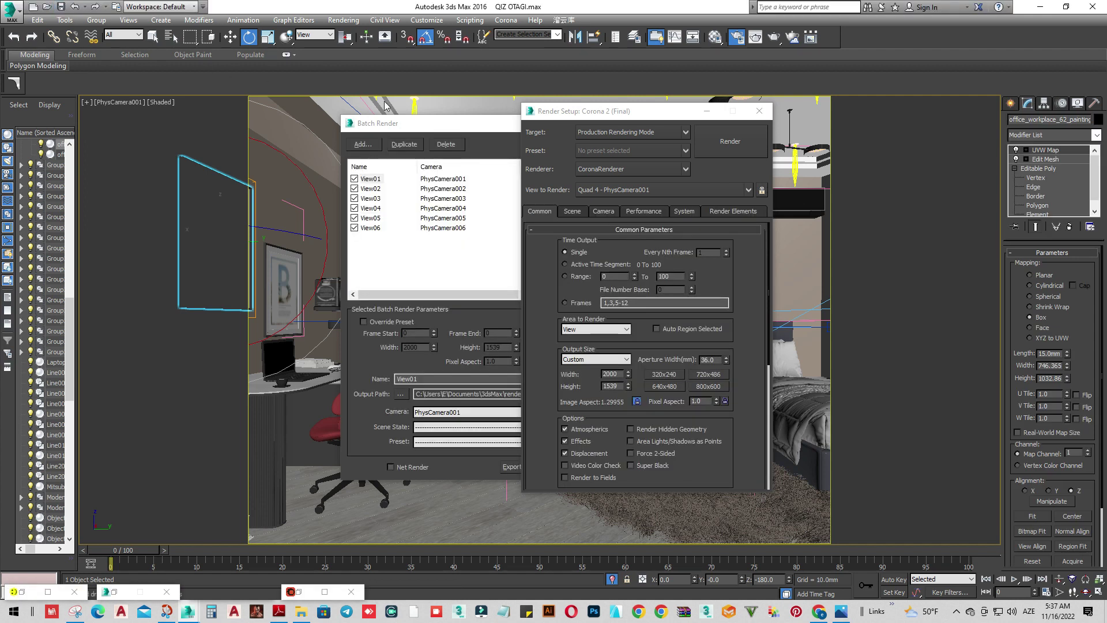
Try to batch render all six views, then dismiss the completion report and close the Corona frame buffer.
left_click(707, 110)
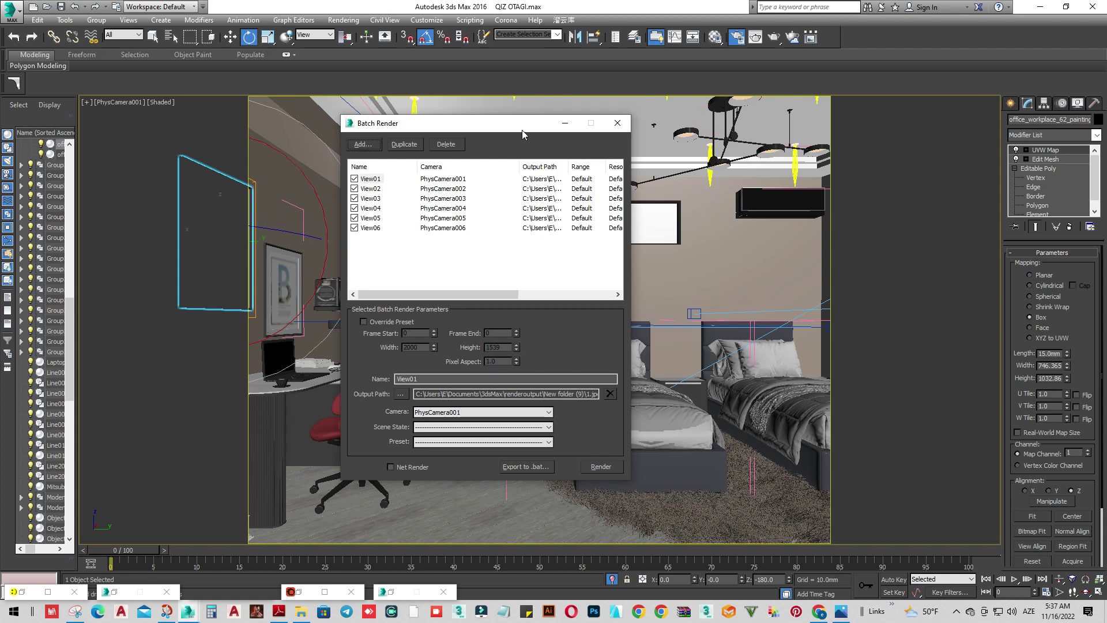
left_click(611, 467)
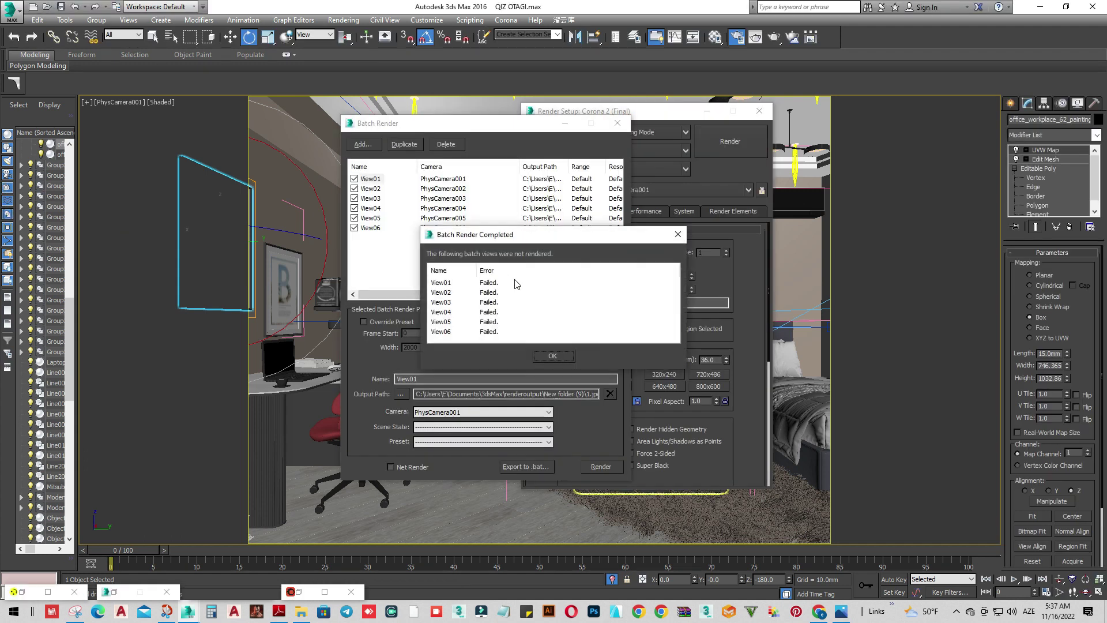
left_click(552, 357)
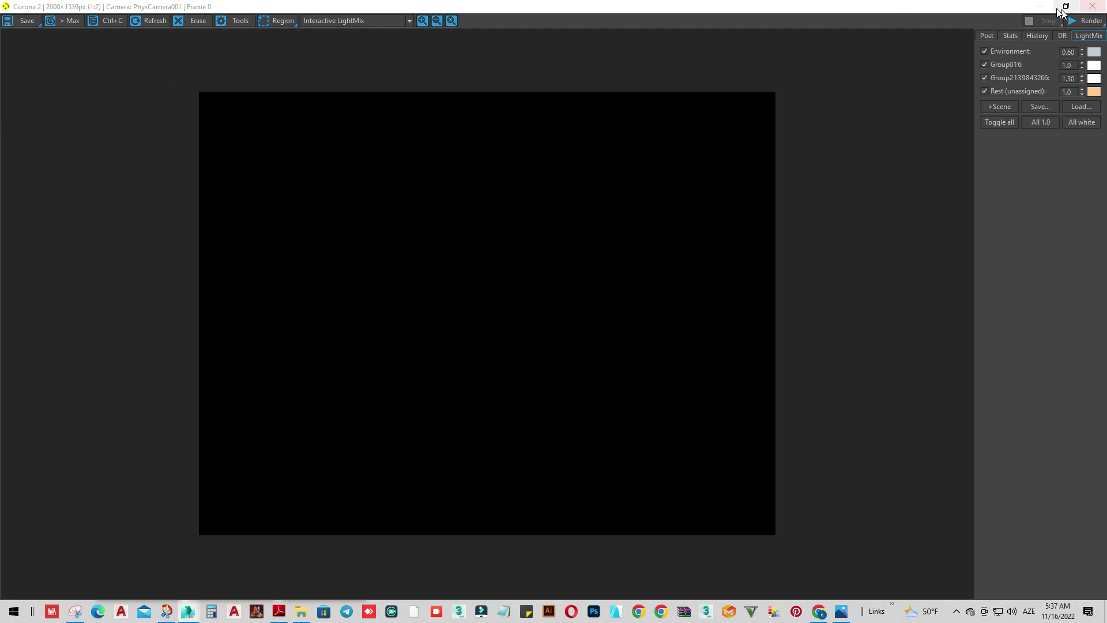
left_click(1093, 6)
Step through batch views View01 to View06 to recheck their outputs and cameras, and review the render elements in Render Setup.
left_click(370, 179)
key("Down")
key("Down")
key("Down")
key("Down")
key("Down")
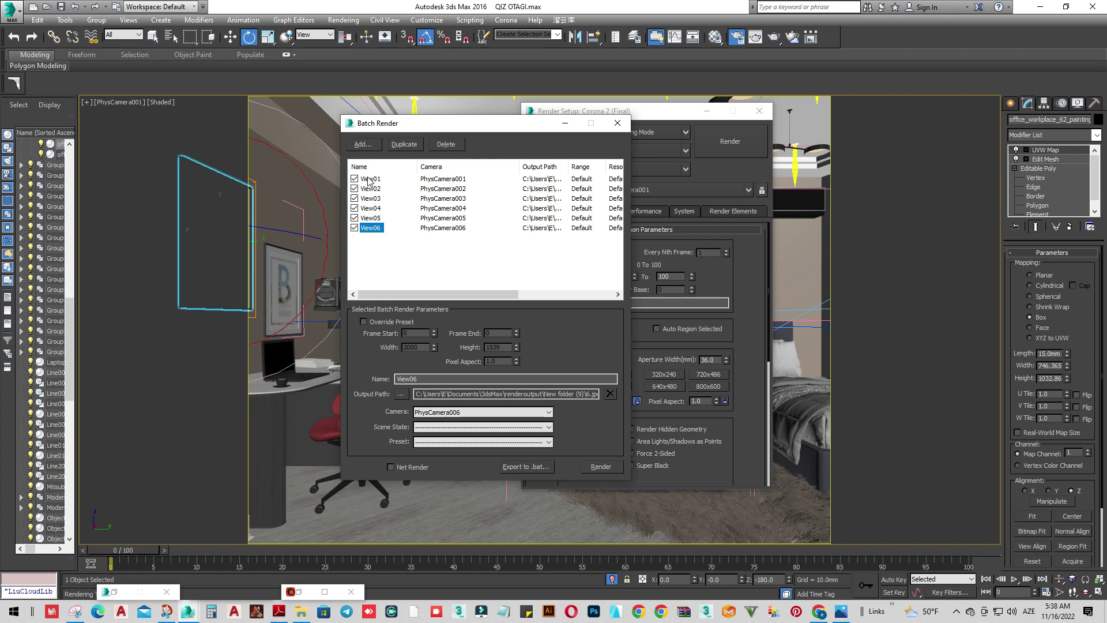
left_click(663, 112)
left_click(734, 211)
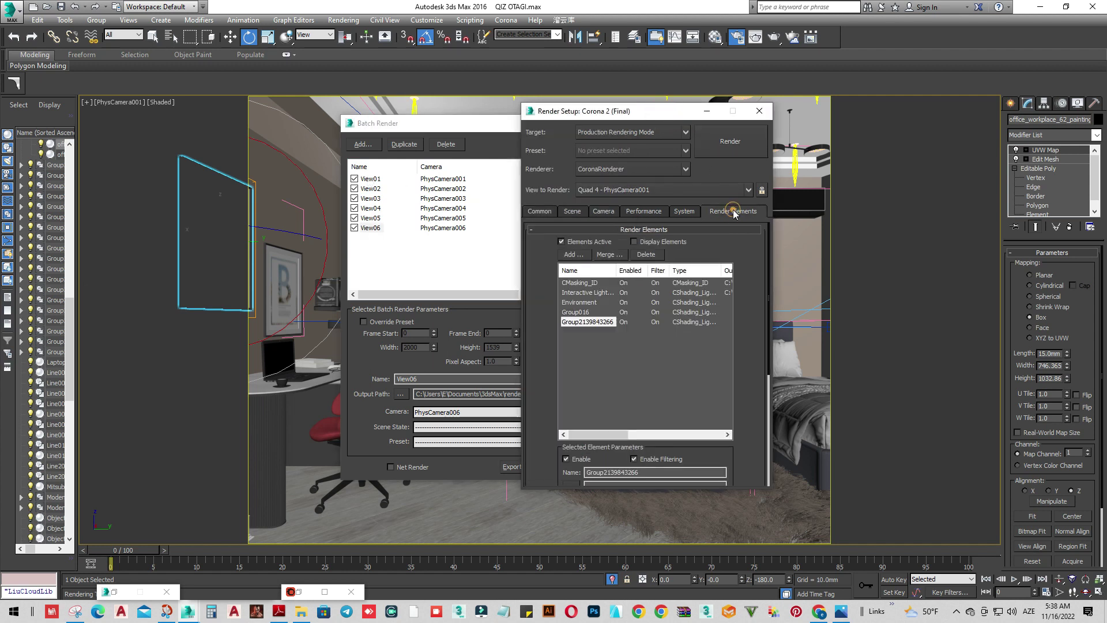
Start the batch render of all six views and move the progress and Batch Render windows clear of the rendered image.
left_click(398, 260)
left_click(598, 465)
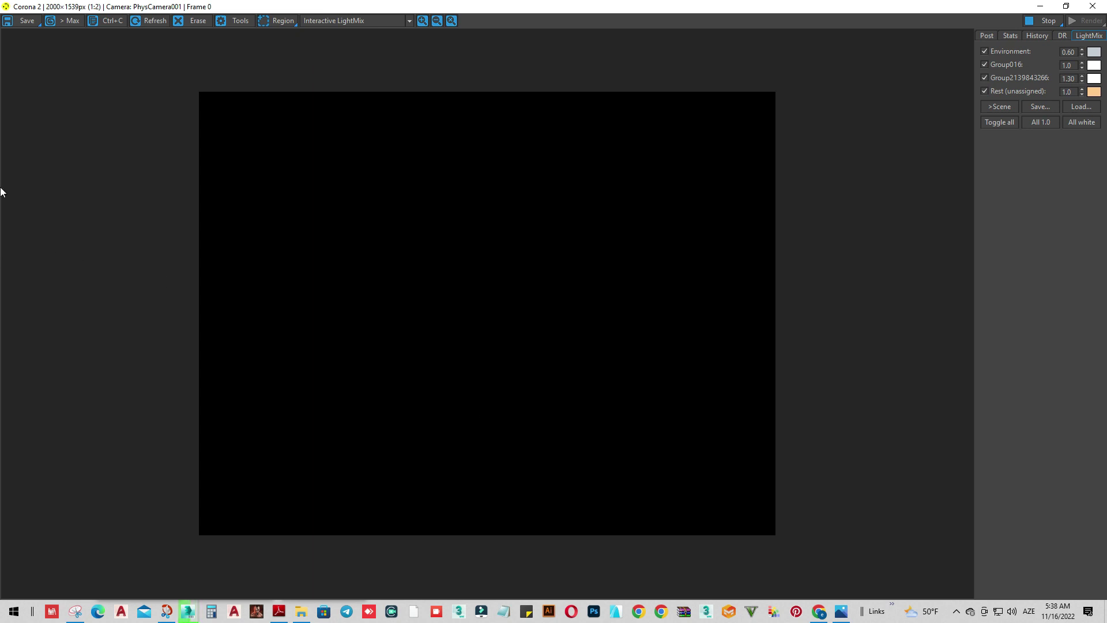
left_click_drag(540, 248, 884, 227)
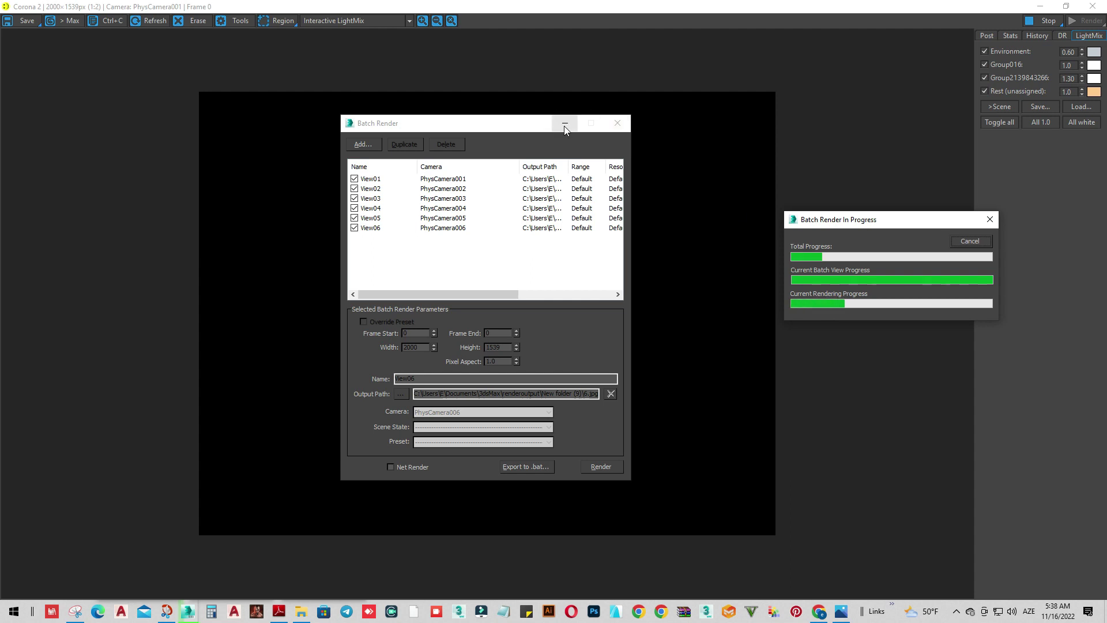
left_click_drag(493, 124, 895, 114)
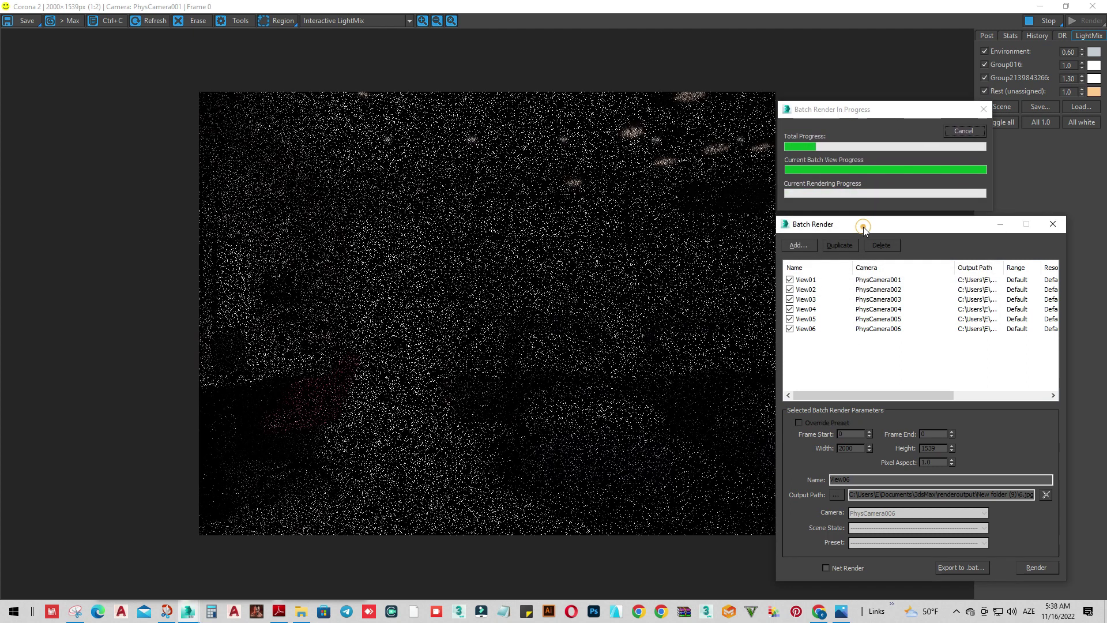
left_click_drag(868, 226, 873, 229)
left_click_drag(817, 113, 819, 112)
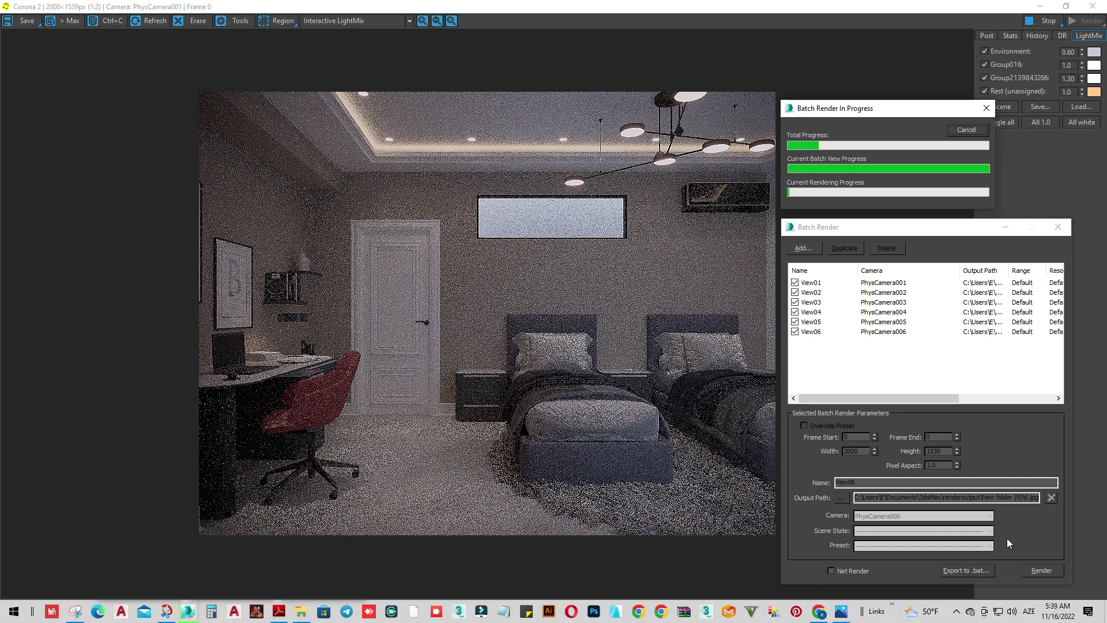
left_click(957, 612)
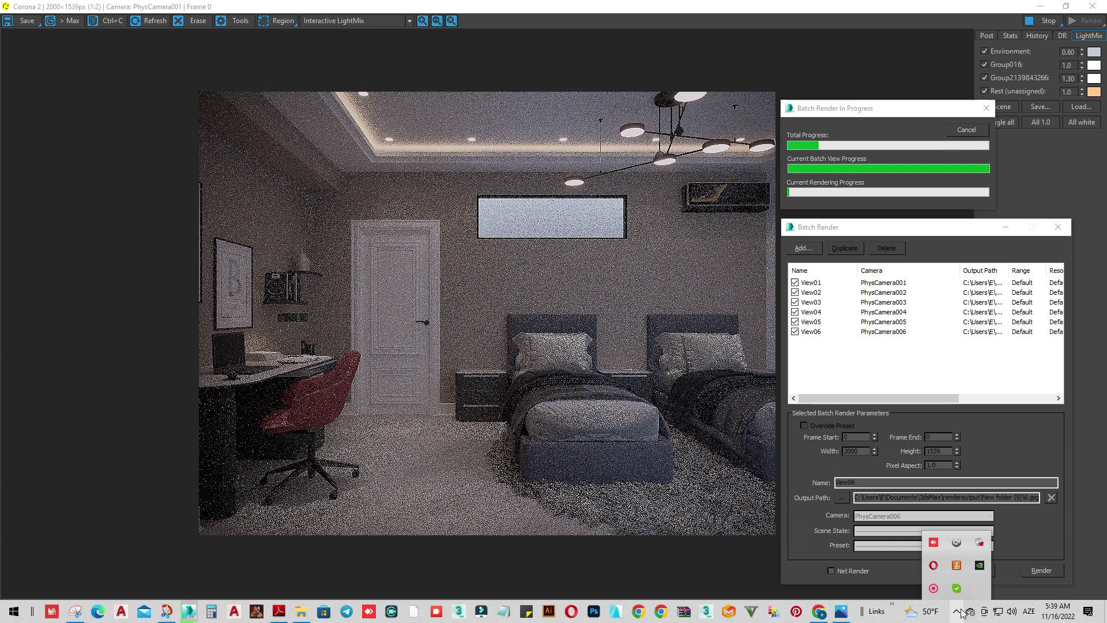
right_click(934, 589)
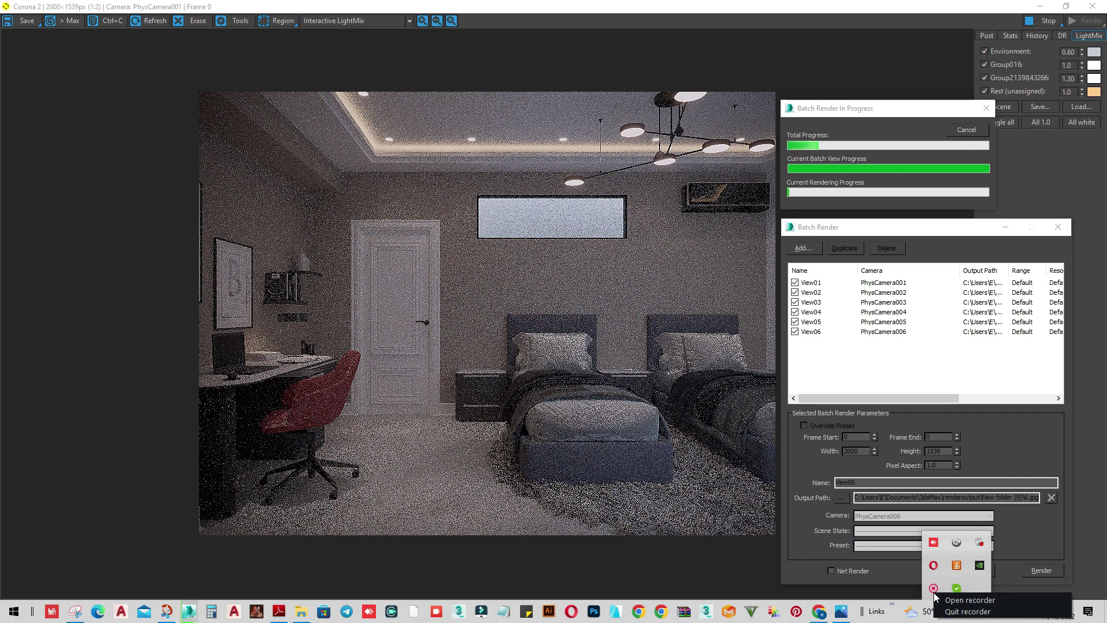
right_click(934, 589)
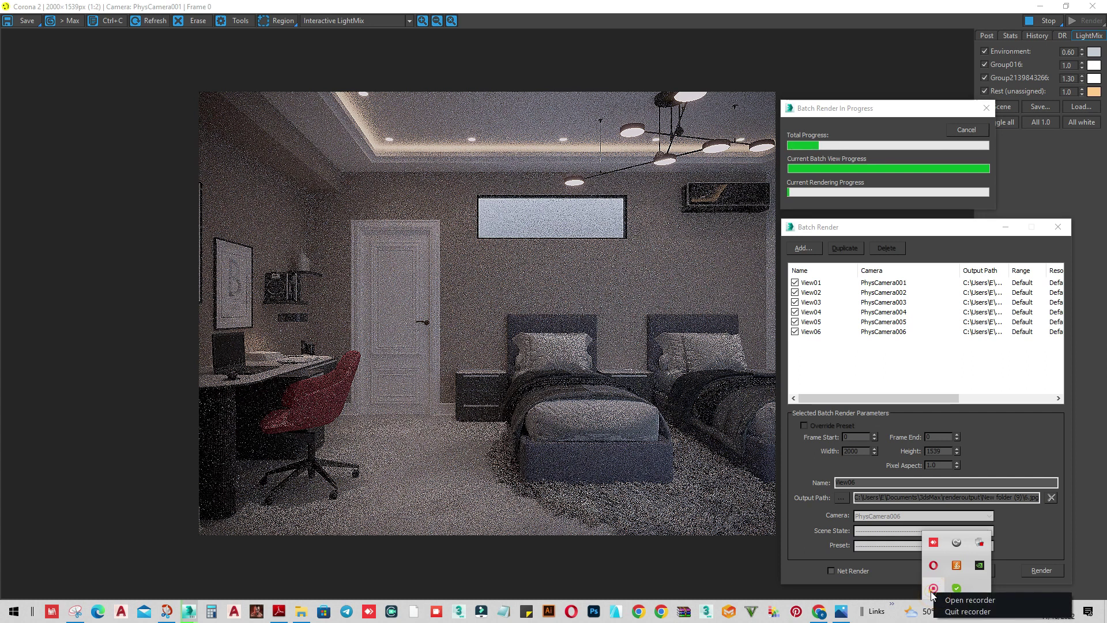